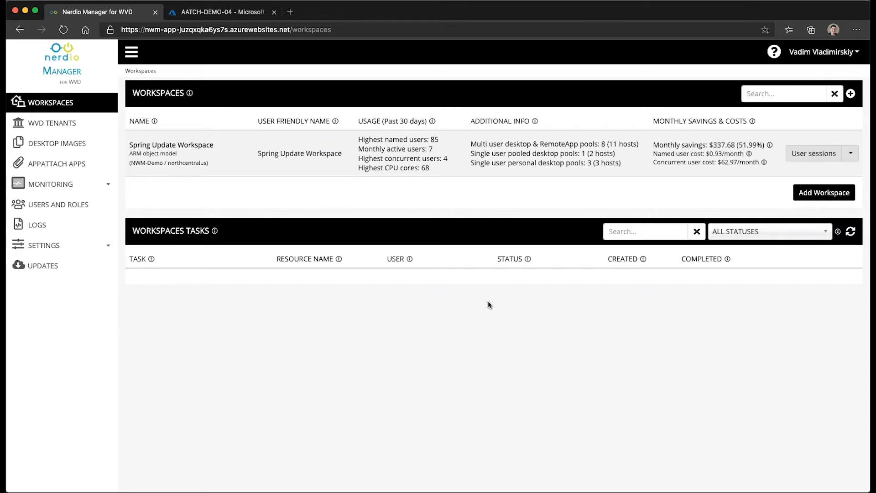
# Open the Spring Update Workspace's dynamic host pools and bring up the FSLogix properties of the AppAttach Demo pool.
pyautogui.click(206, 154)
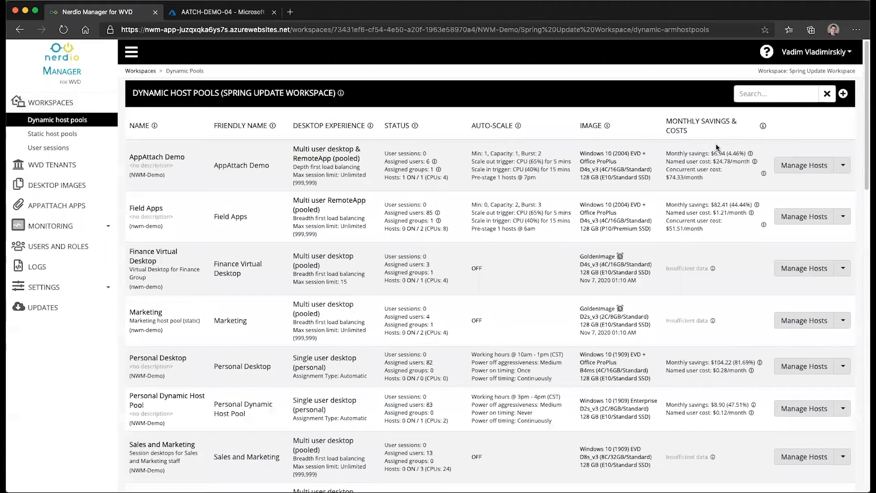
pyautogui.click(842, 166)
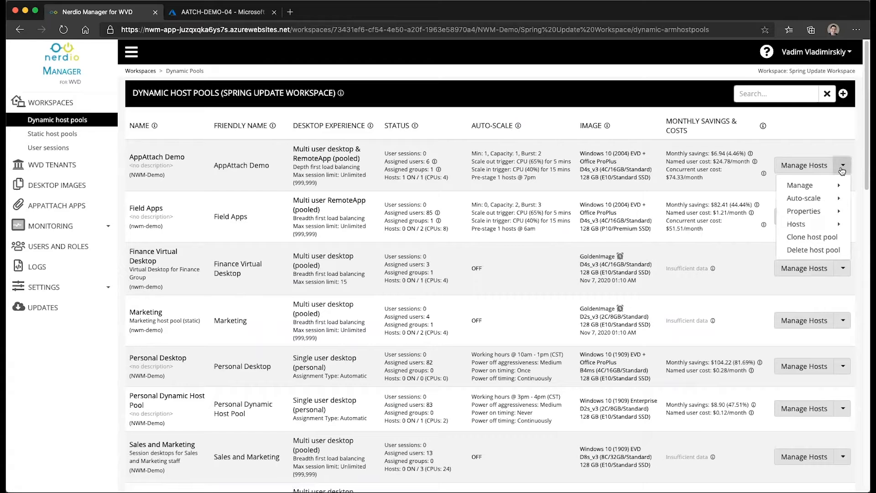
pyautogui.moveTo(816, 213)
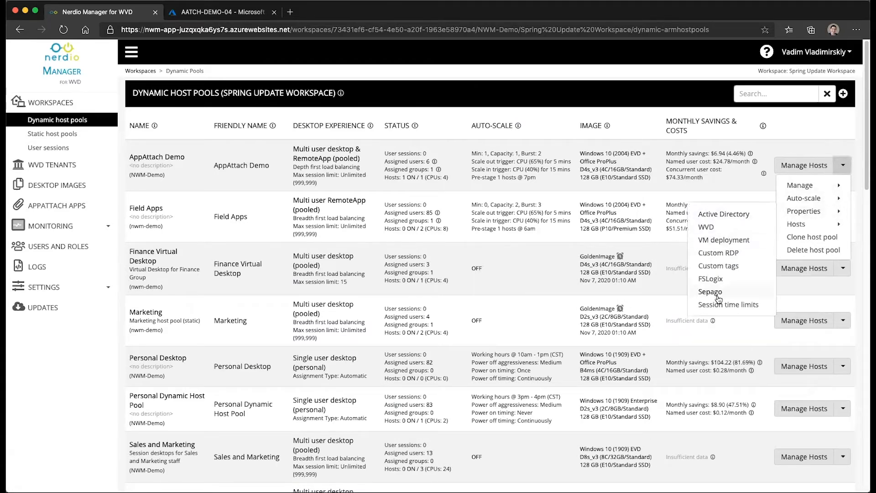
pyautogui.click(710, 279)
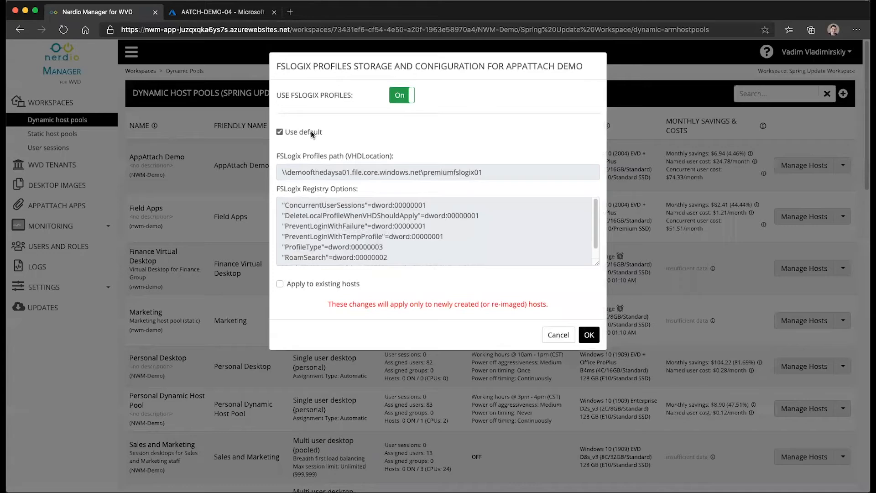
# Turn off the default FSLogix configuration for AppAttach Demo and enable applying the changes to existing hosts.
pyautogui.click(312, 133)
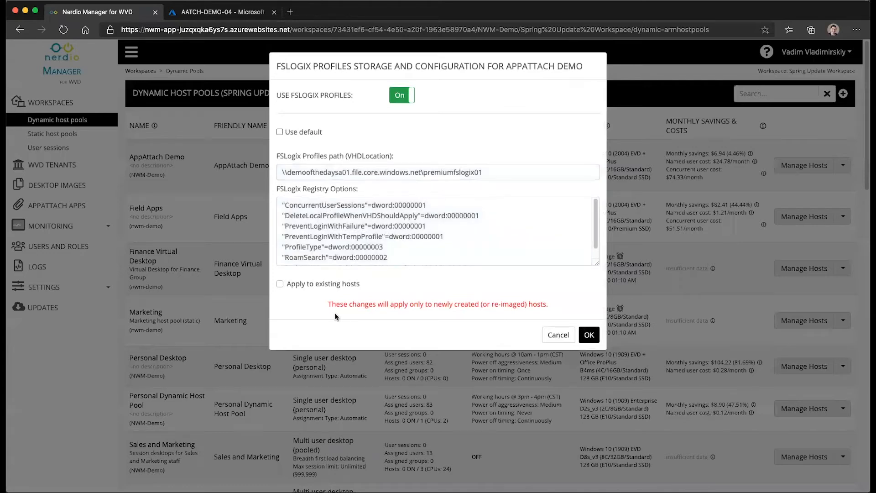
pyautogui.moveTo(328, 306); pyautogui.dragTo(533, 310)
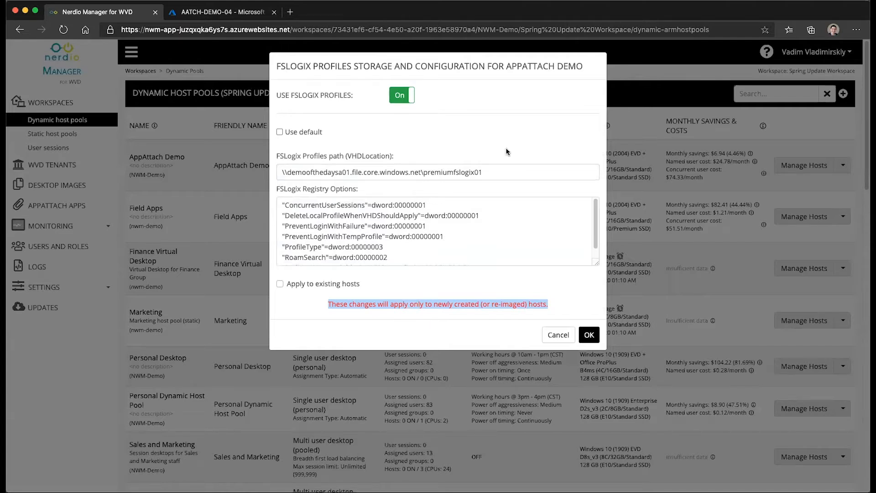
pyautogui.click(277, 283)
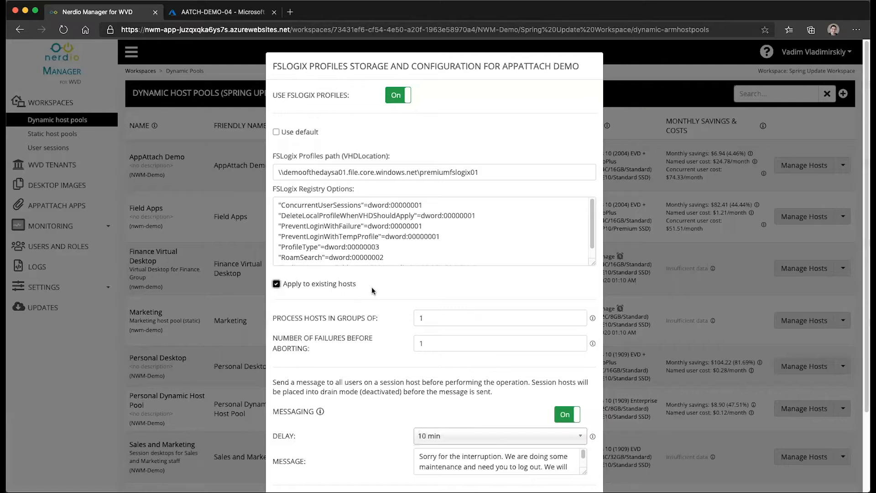
# Set the FSLogix update to process hosts in groups of 5.
pyautogui.scroll(-2, 283, 255)
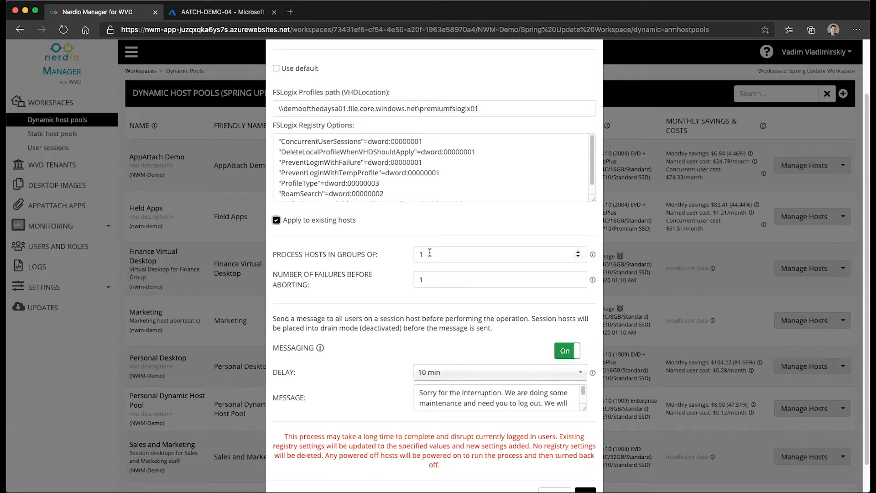
pyautogui.moveTo(430, 252); pyautogui.dragTo(399, 253)
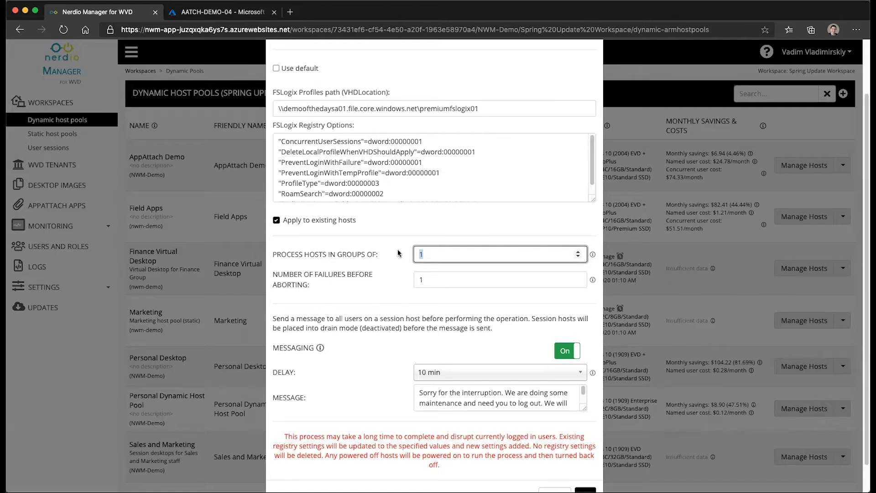
pyautogui.write('10')
pyautogui.doubleClick(456, 254)
pyautogui.write('5')
pyautogui.press('Tab')
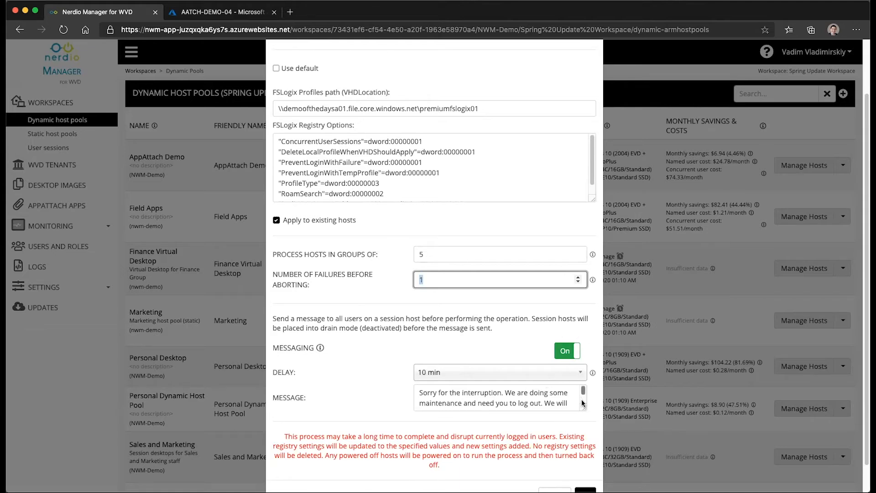
# Enlarge the user message box and review the messaging, delay and profile path settings of the FSLogix configuration.
pyautogui.moveTo(584, 409); pyautogui.dragTo(589, 434)
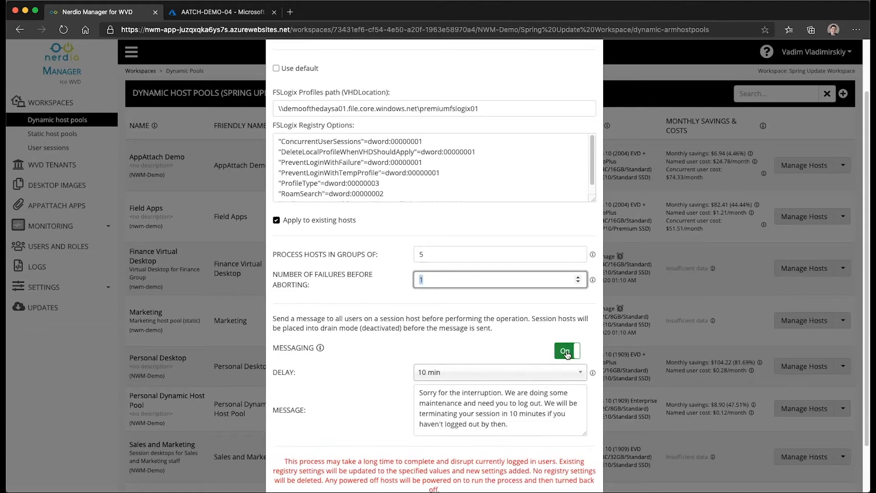
pyautogui.click(506, 373)
pyautogui.click(415, 351)
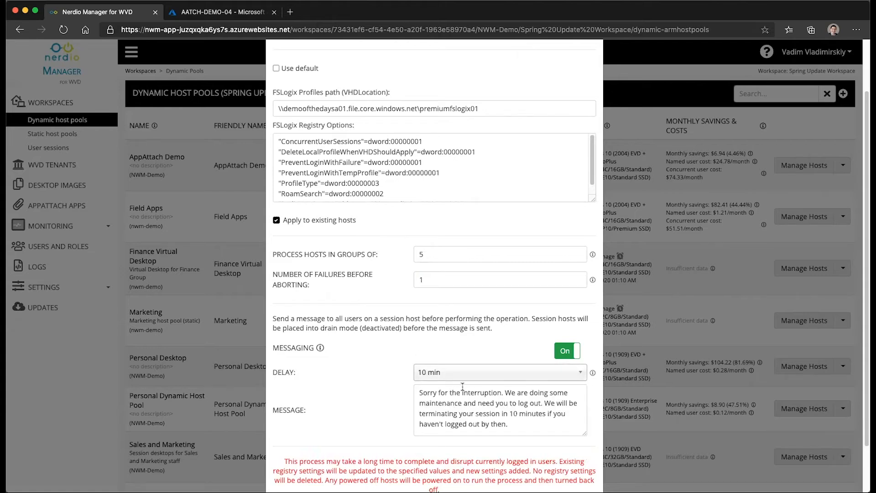
pyautogui.scroll(-2, 462, 383)
pyautogui.scroll(3, 417, 341)
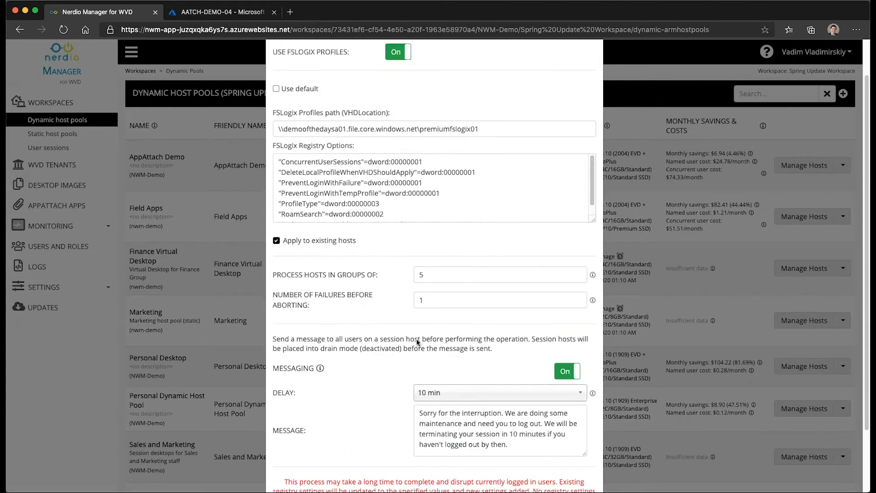
pyautogui.scroll(-3, 416, 341)
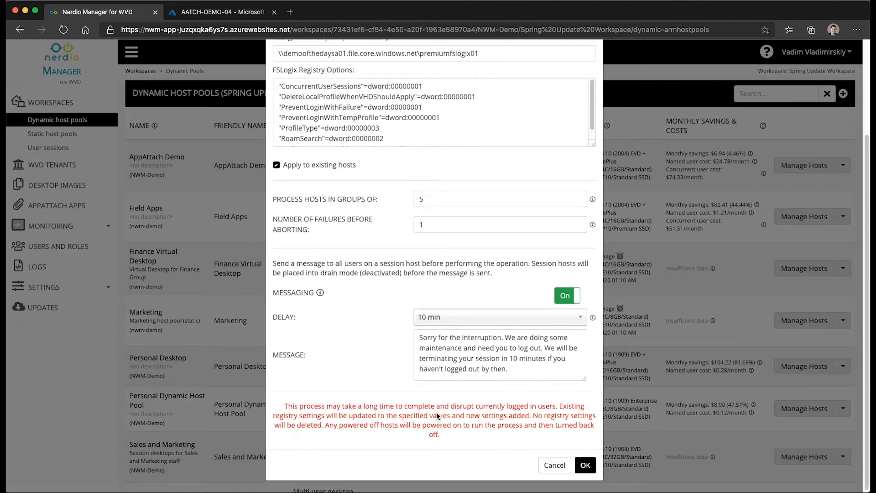
pyautogui.scroll(5, 402, 222)
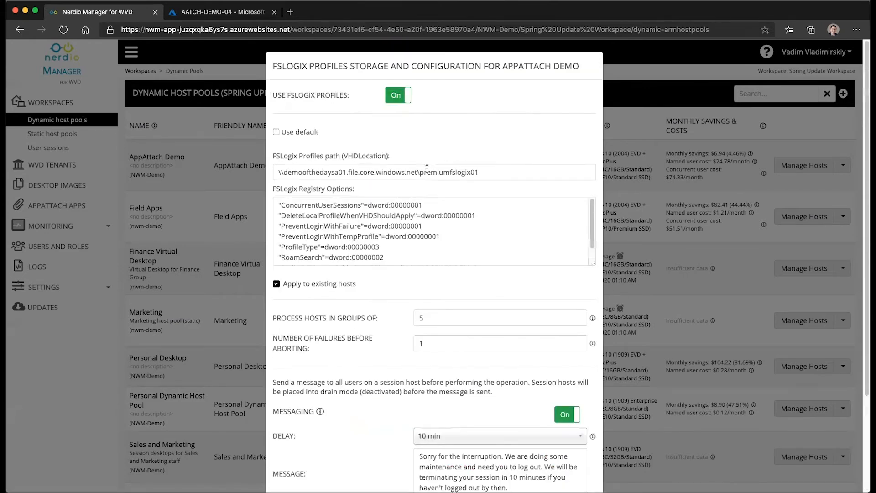
pyautogui.scroll(-5, 428, 214)
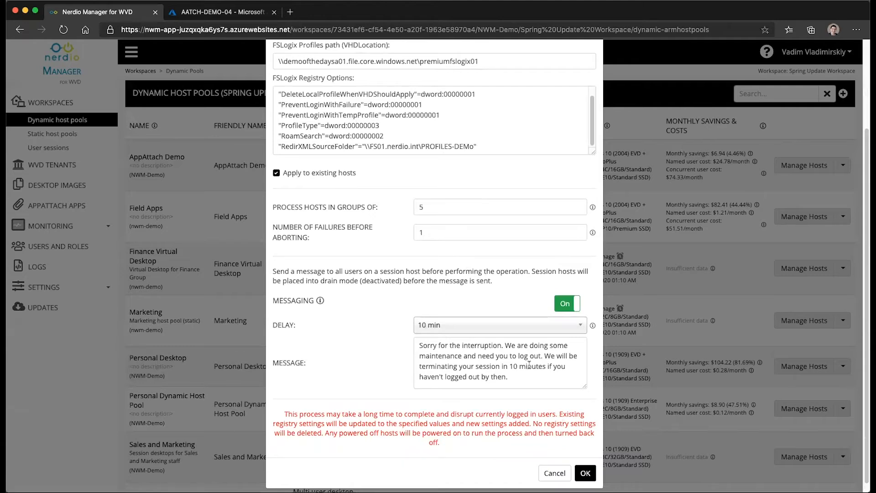
# Examine the FSLogix registry options and the note on powered-off hosts, and close the configuration without saving.
pyautogui.click(442, 133)
pyautogui.moveTo(491, 144); pyautogui.dragTo(245, 94)
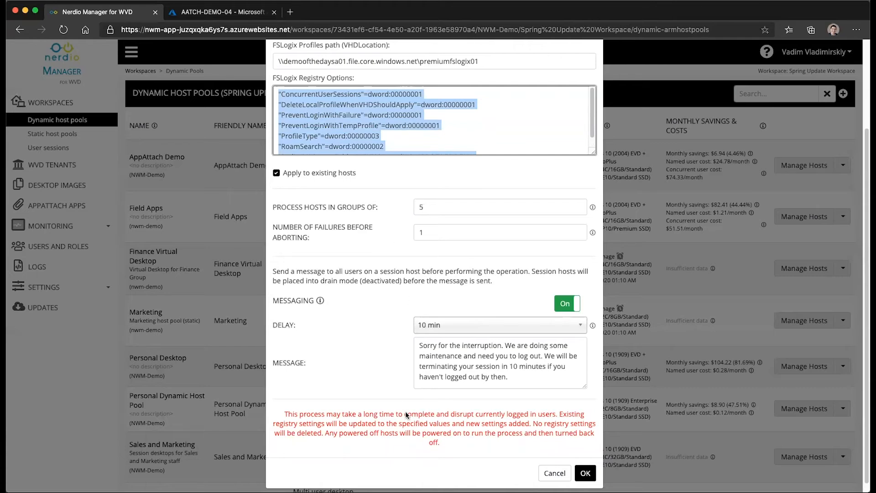
pyautogui.click(322, 435)
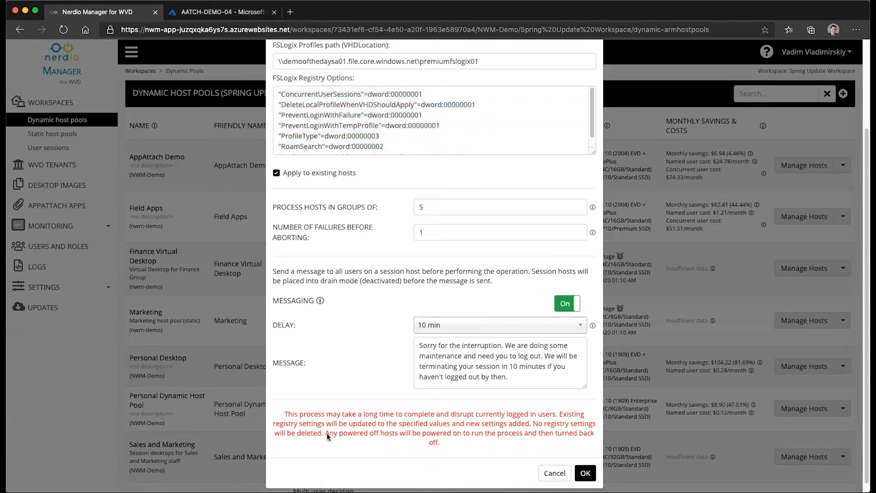
pyautogui.moveTo(325, 433); pyautogui.dragTo(417, 433)
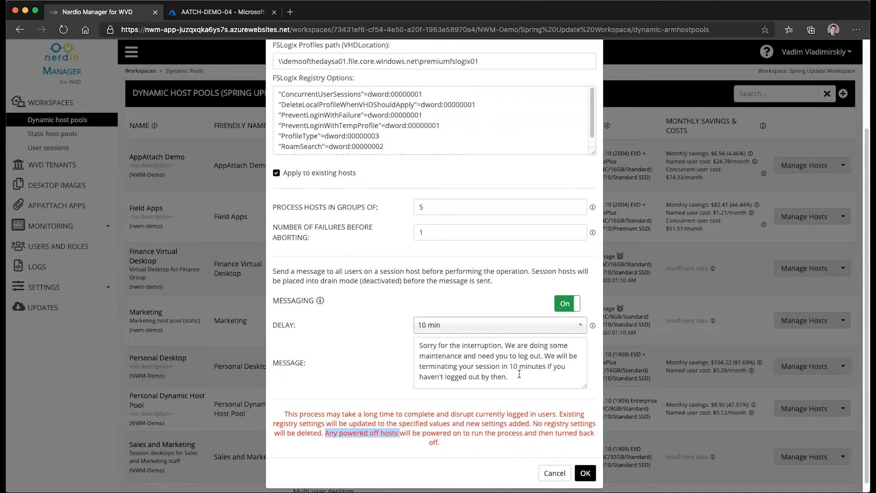
pyautogui.click(554, 472)
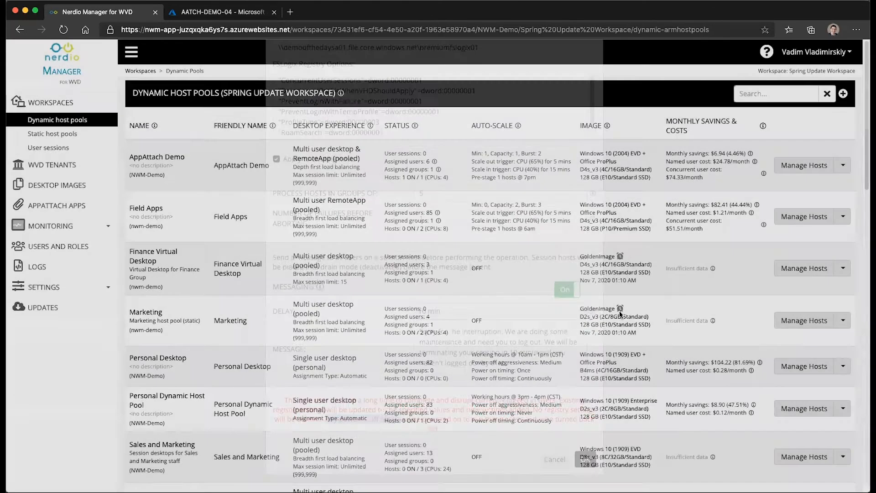
# Open AppAttach Demo's Sepago configuration, enable applying it to existing hosts to review the options, and cancel without saving.
pyautogui.click(843, 165)
pyautogui.moveTo(816, 212)
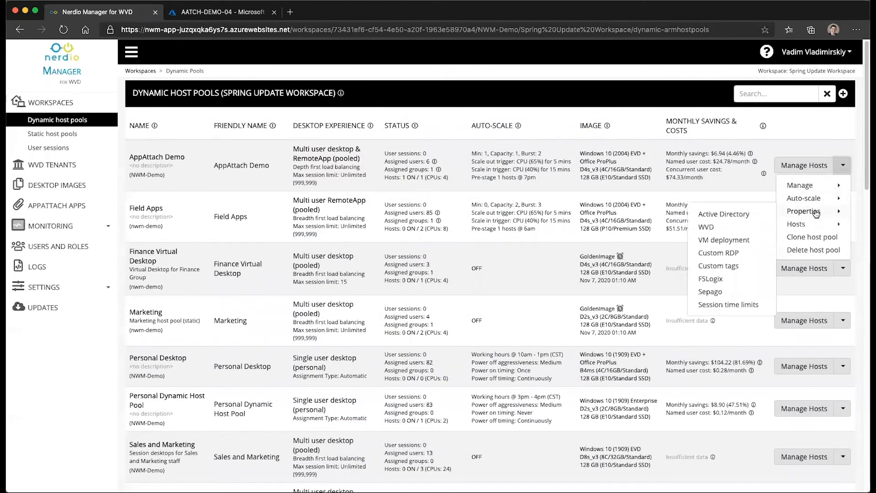
pyautogui.click(714, 293)
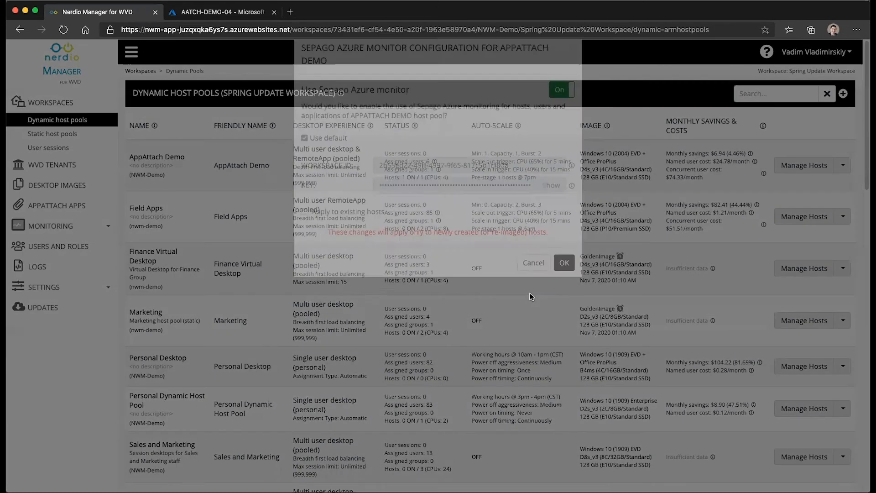
pyautogui.moveTo(333, 251); pyautogui.dragTo(547, 253)
pyautogui.click(304, 230)
pyautogui.scroll(-1, 392, 267)
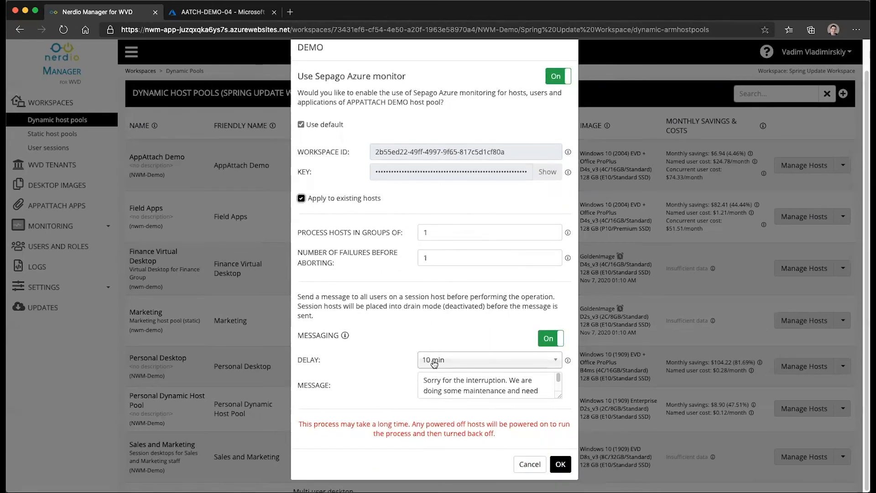
pyautogui.click(528, 471)
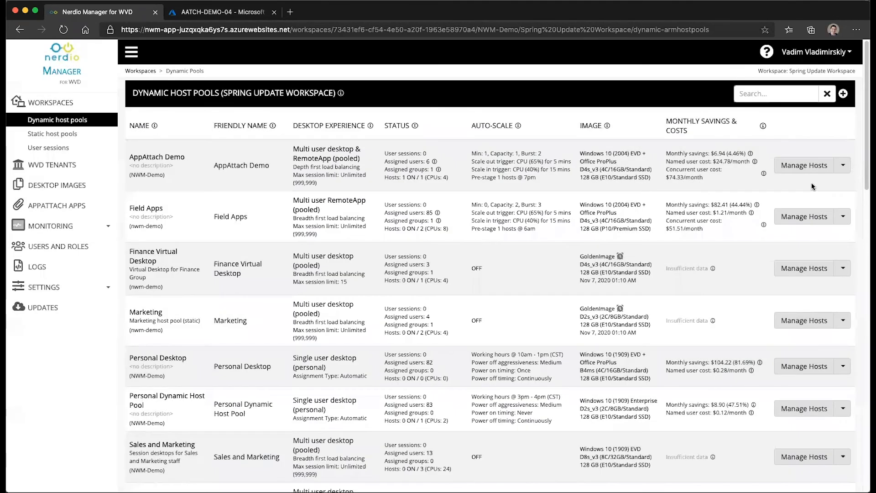
# Open AppAttach Demo's user session time limits and enable applying them to existing hosts.
pyautogui.click(842, 165)
pyautogui.moveTo(804, 224)
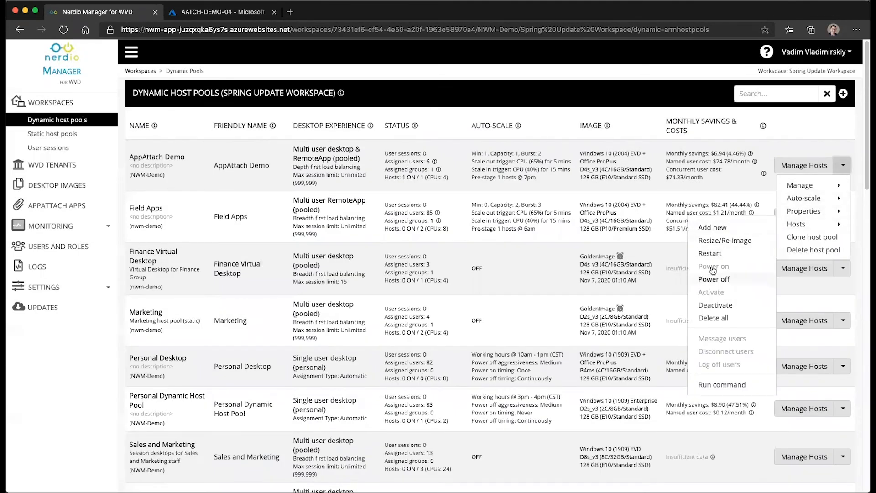
pyautogui.click(719, 306)
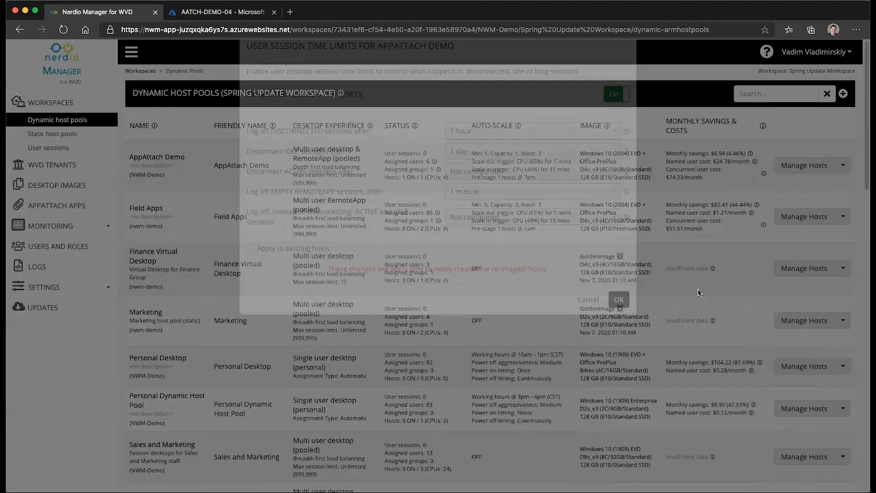
pyautogui.moveTo(328, 292); pyautogui.dragTo(582, 295)
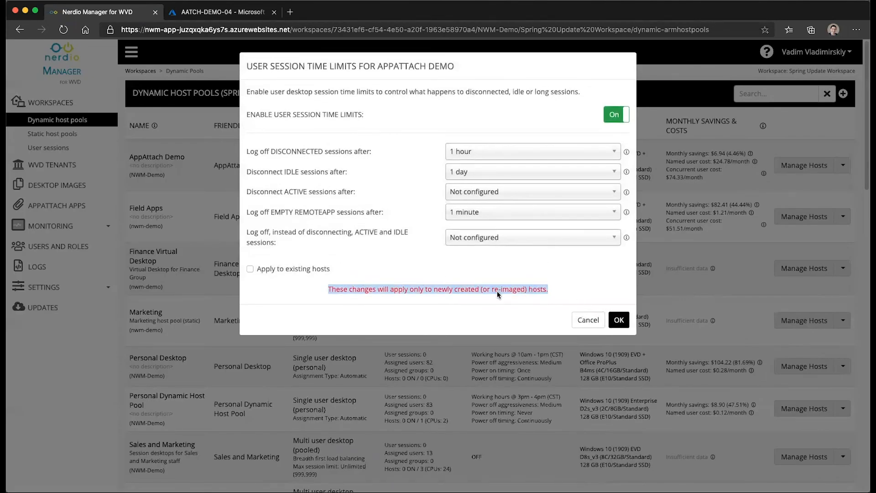
pyautogui.click(250, 269)
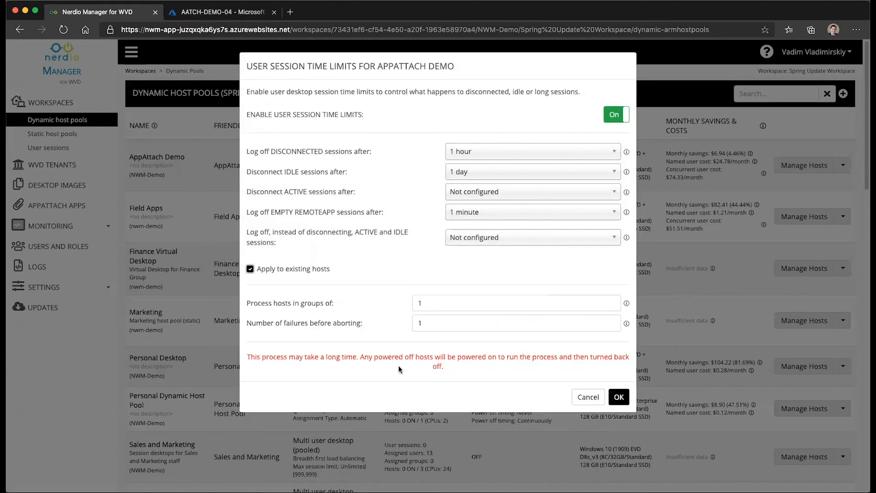